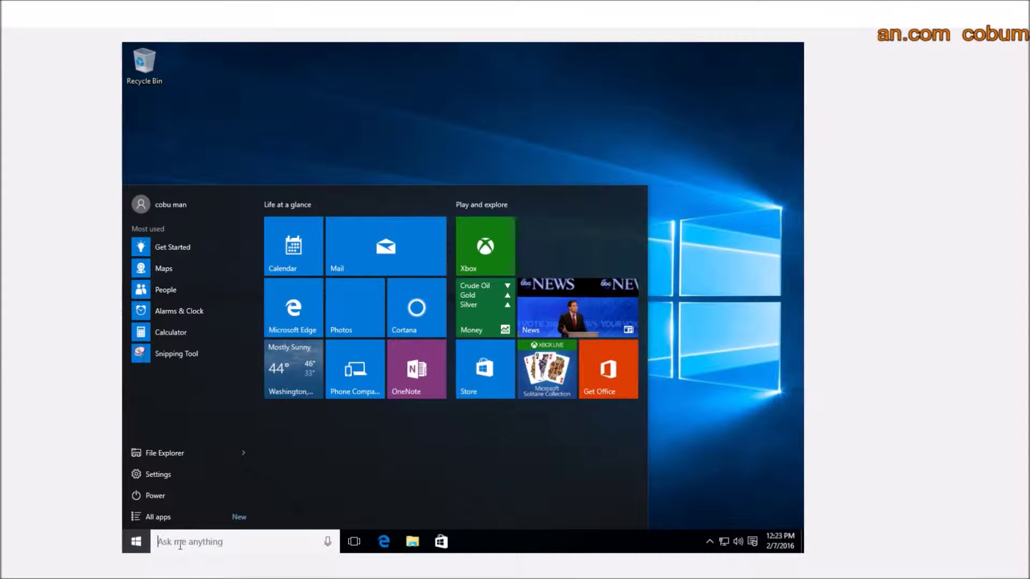
# - Search for Settings and navigate to Accounts > Family & other users
pyautogui.click(759, 355)
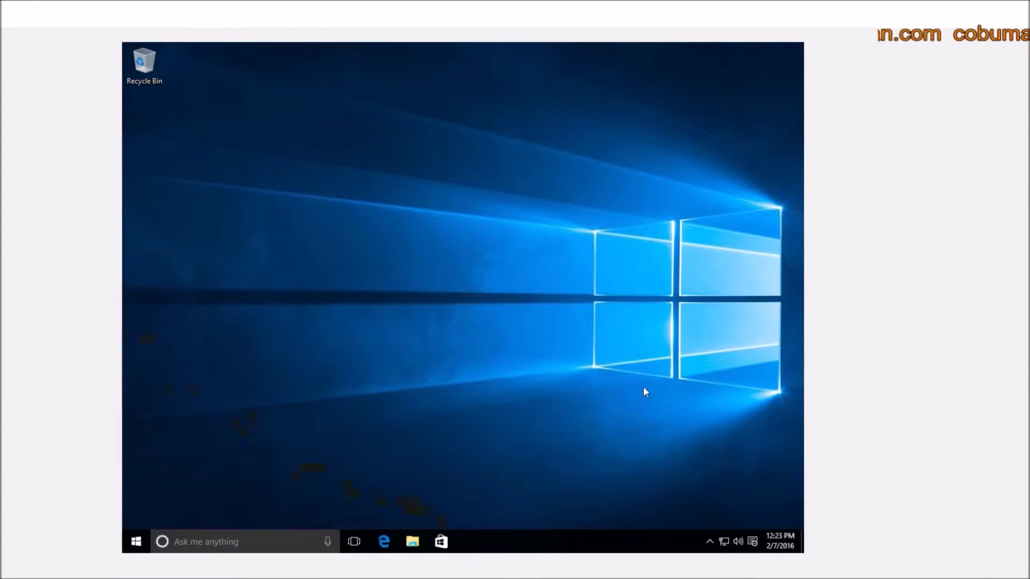
pyautogui.click(198, 538)
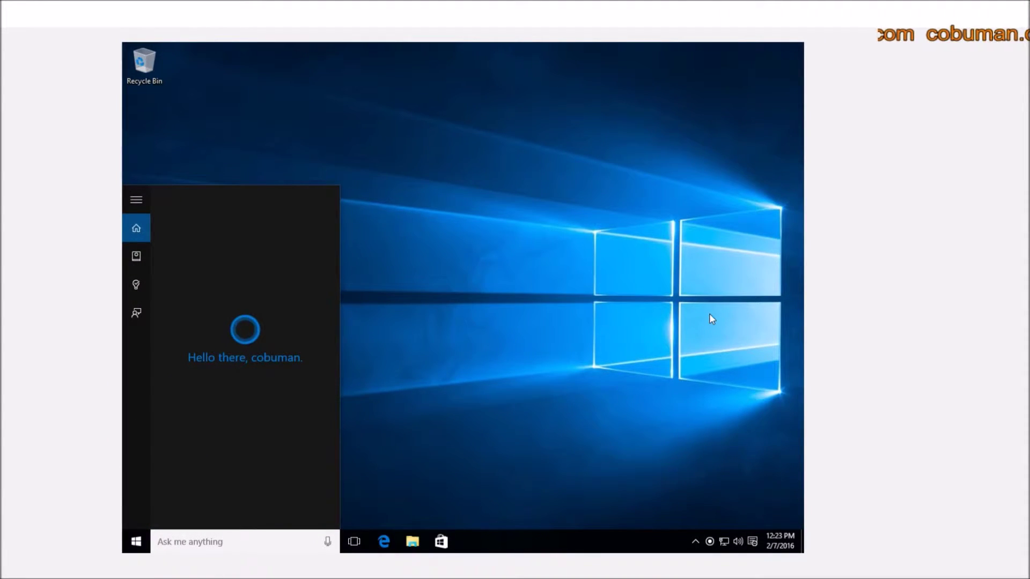
pyautogui.write('settings')
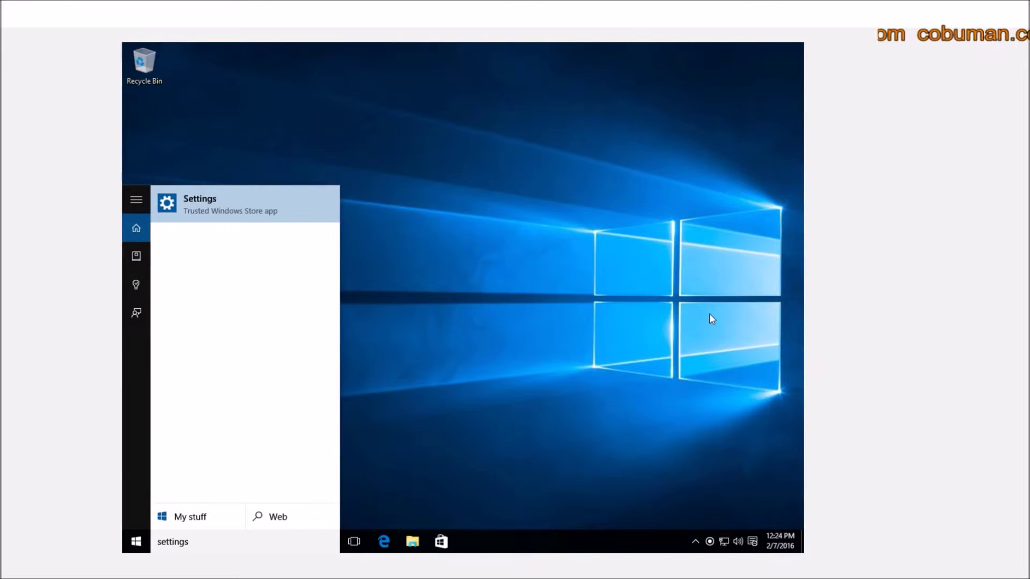
pyautogui.press('Return')
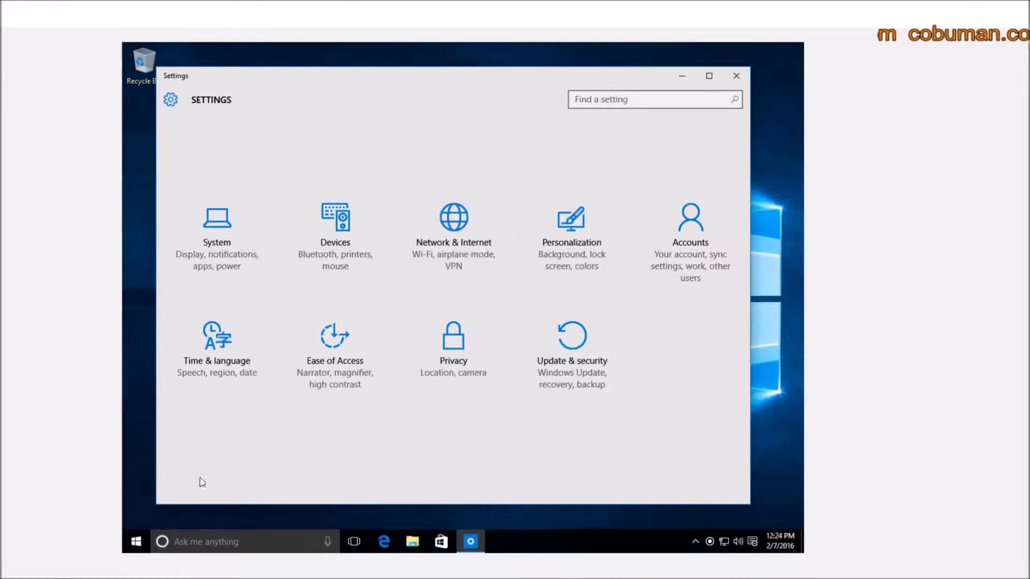
pyautogui.click(280, 538)
pyautogui.write('se')
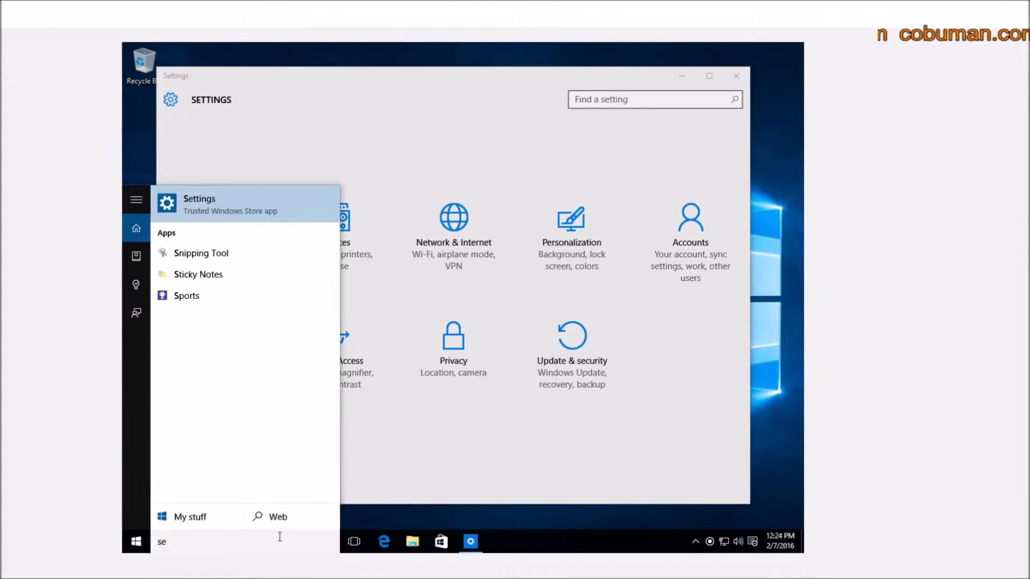
pyautogui.write('ttings')
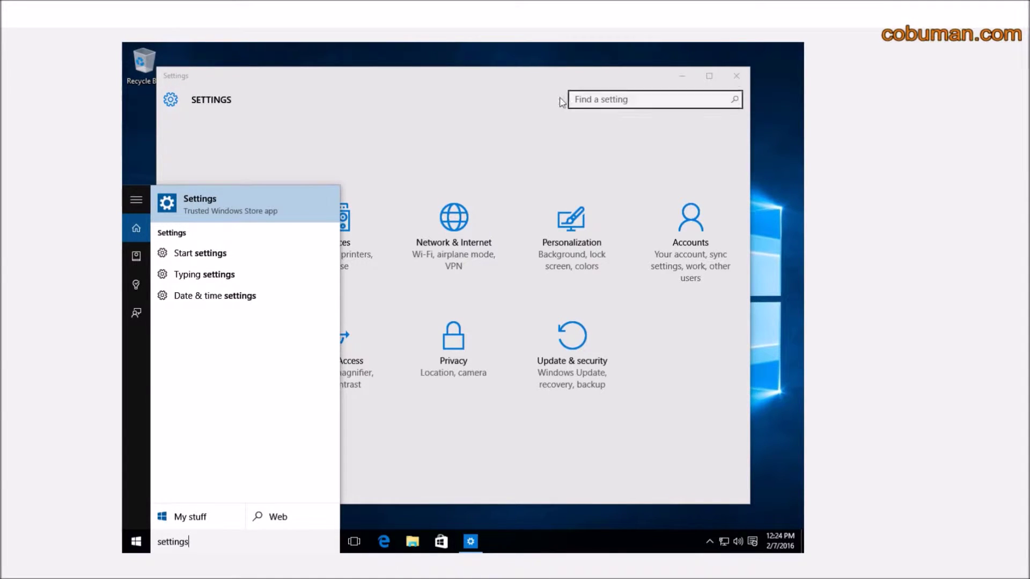
pyautogui.click(488, 77)
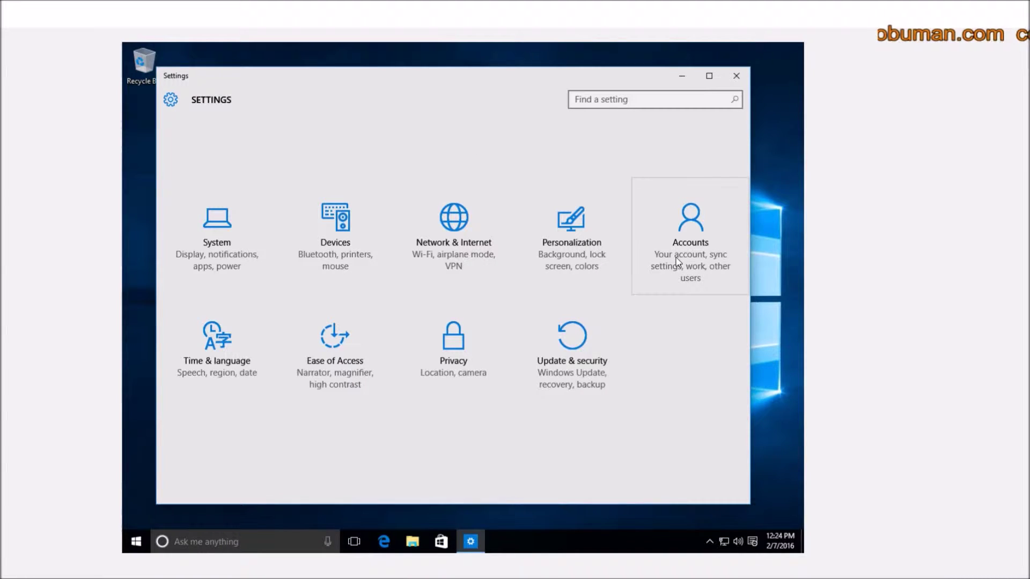
pyautogui.click(677, 227)
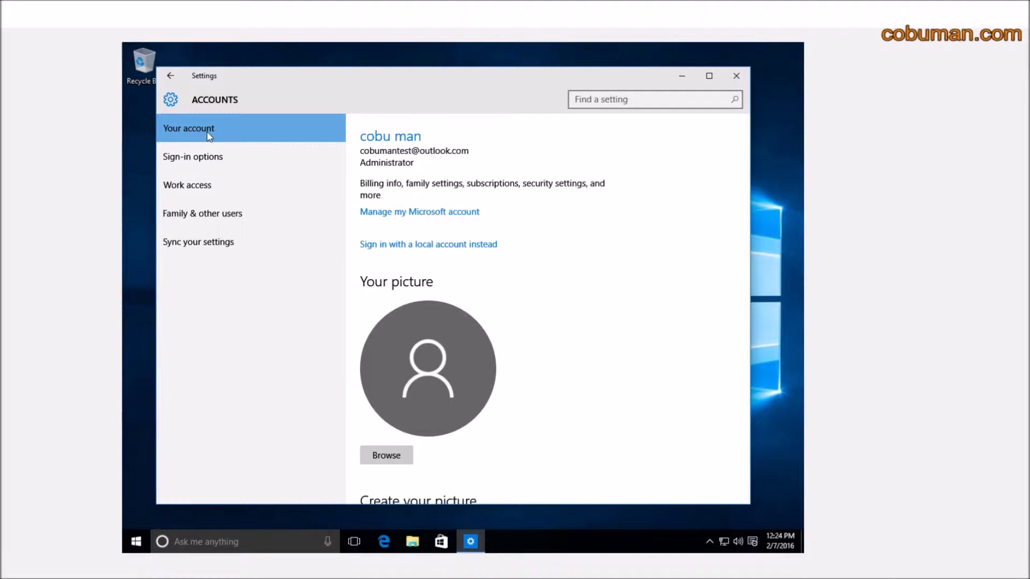
pyautogui.click(191, 215)
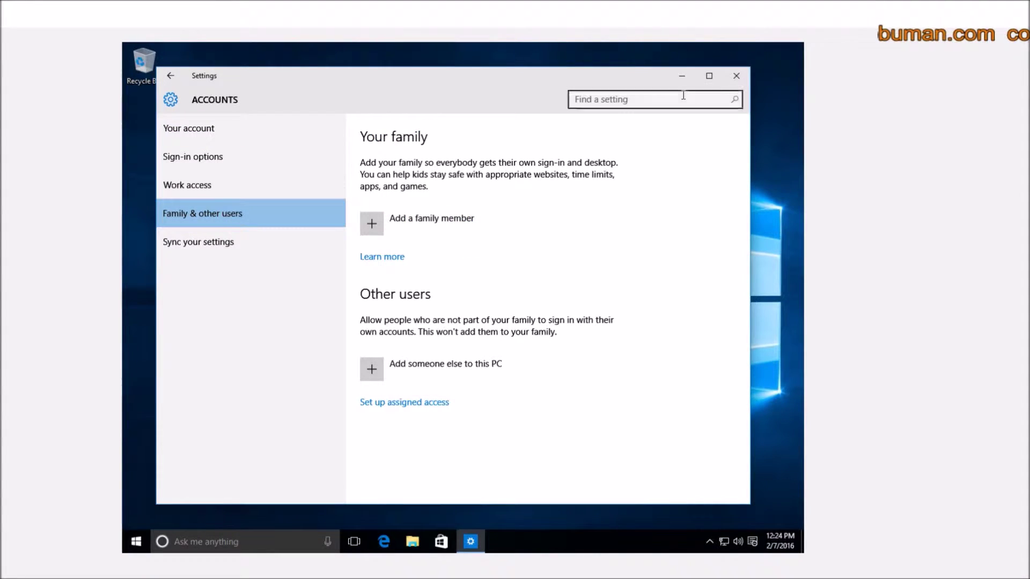
# - Close Settings, reopen it from search, and return to Accounts > Family & other users
pyautogui.click(738, 77)
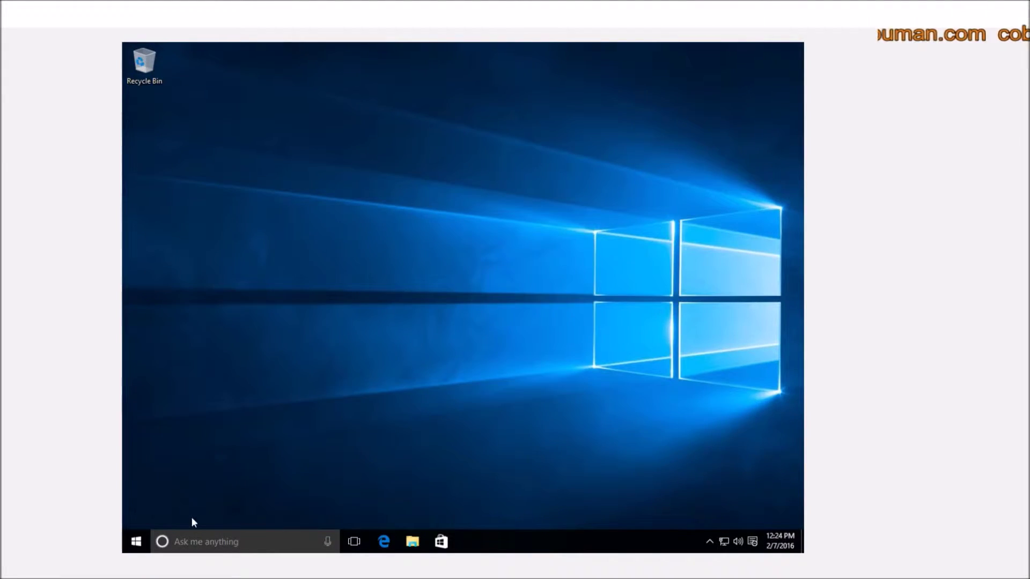
pyautogui.click(199, 543)
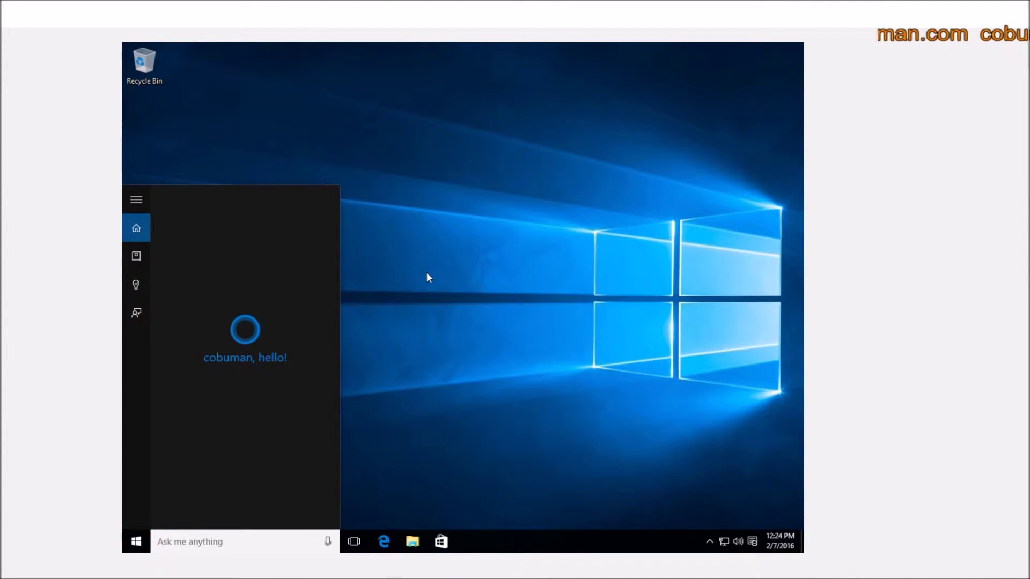
pyautogui.write('settings')
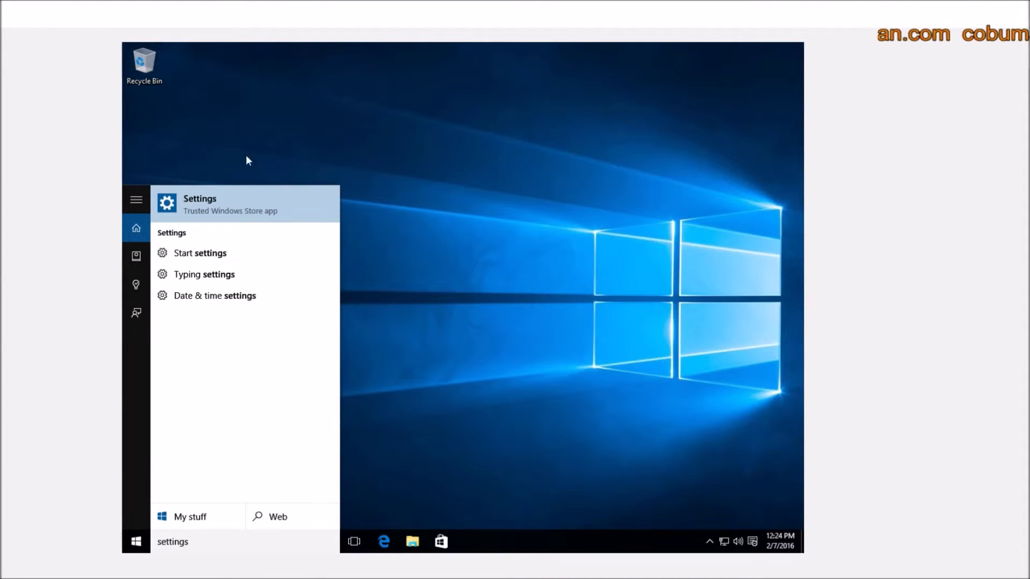
pyautogui.click(205, 201)
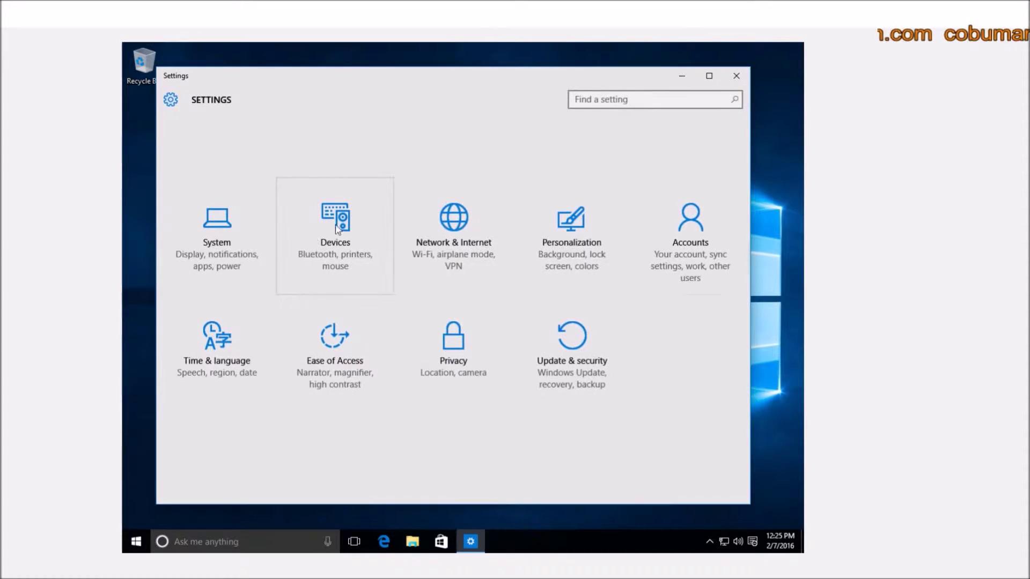
pyautogui.click(684, 227)
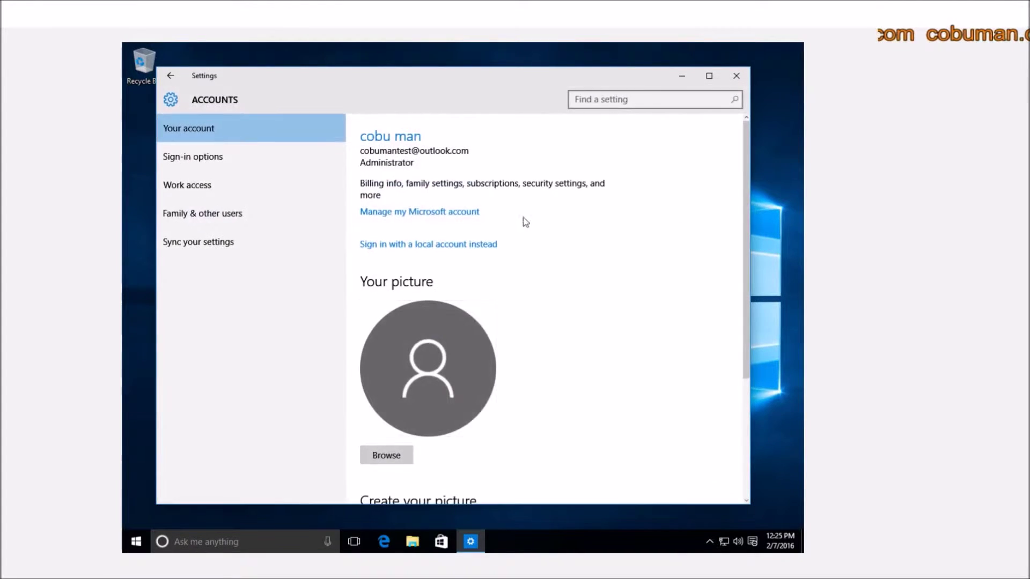
pyautogui.click(200, 216)
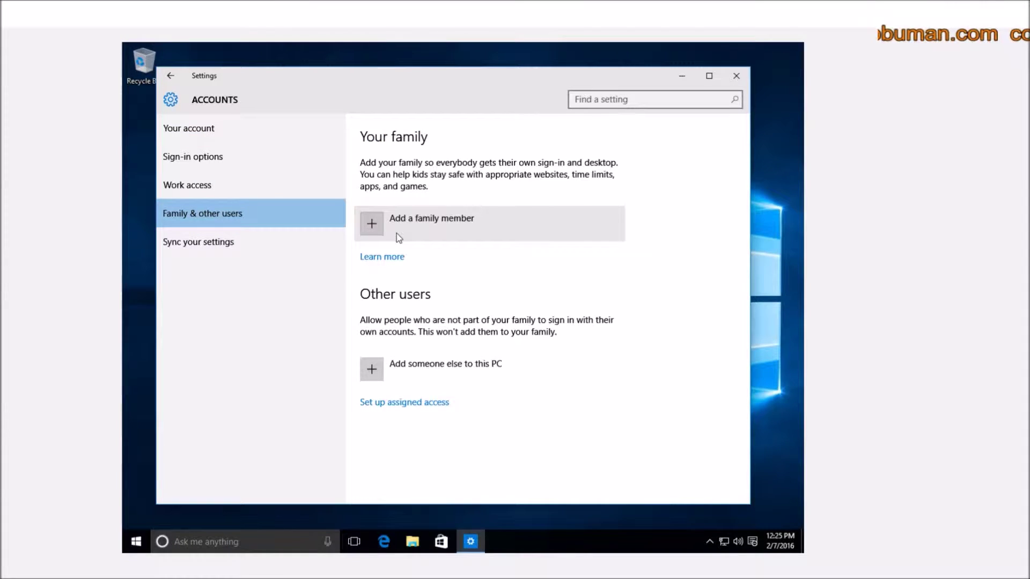
pyautogui.click(410, 210)
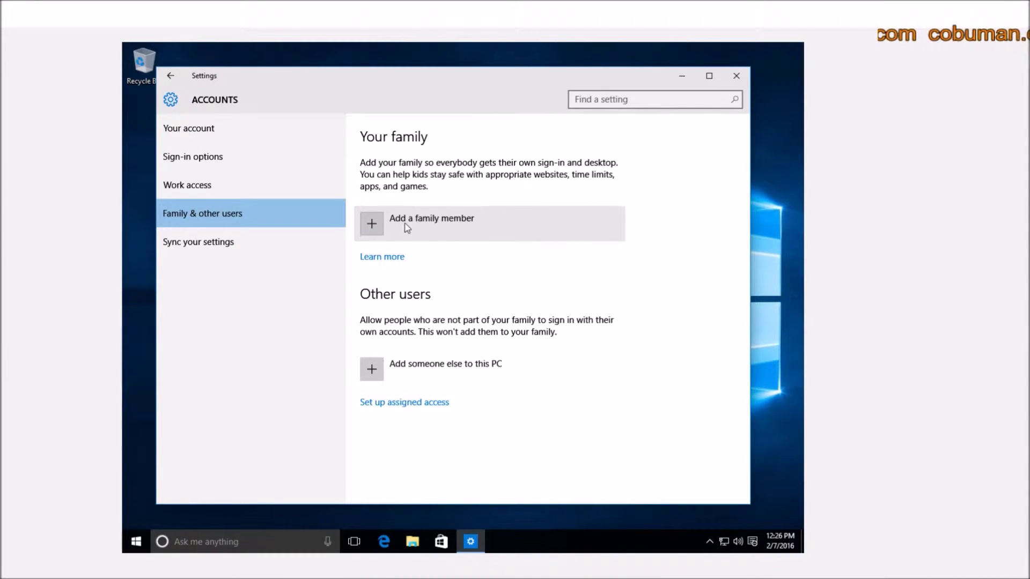
# - Choose Add a family member and, after toggling between child and adult, leave Add an adult selected
pyautogui.click(376, 228)
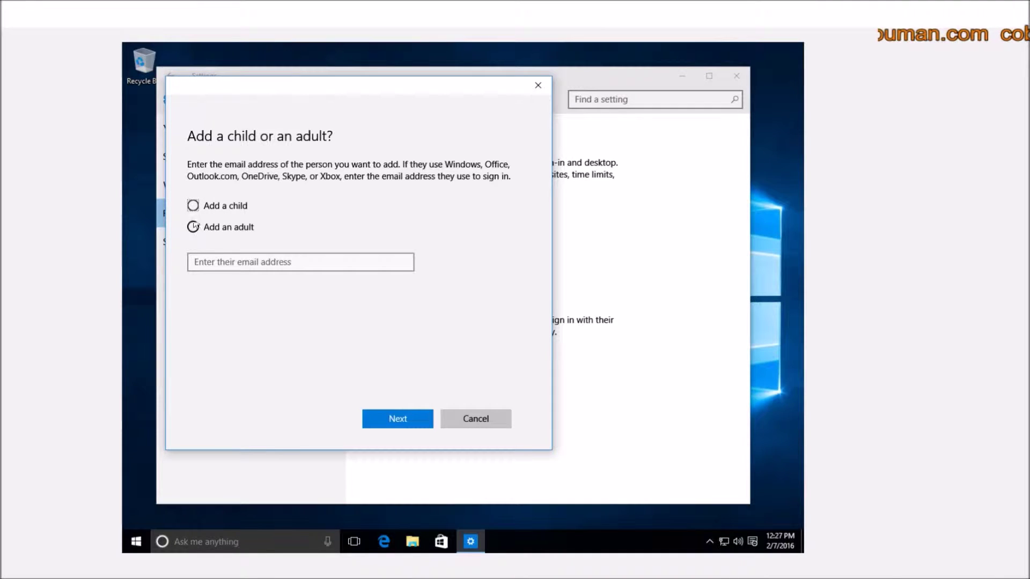
pyautogui.click(194, 207)
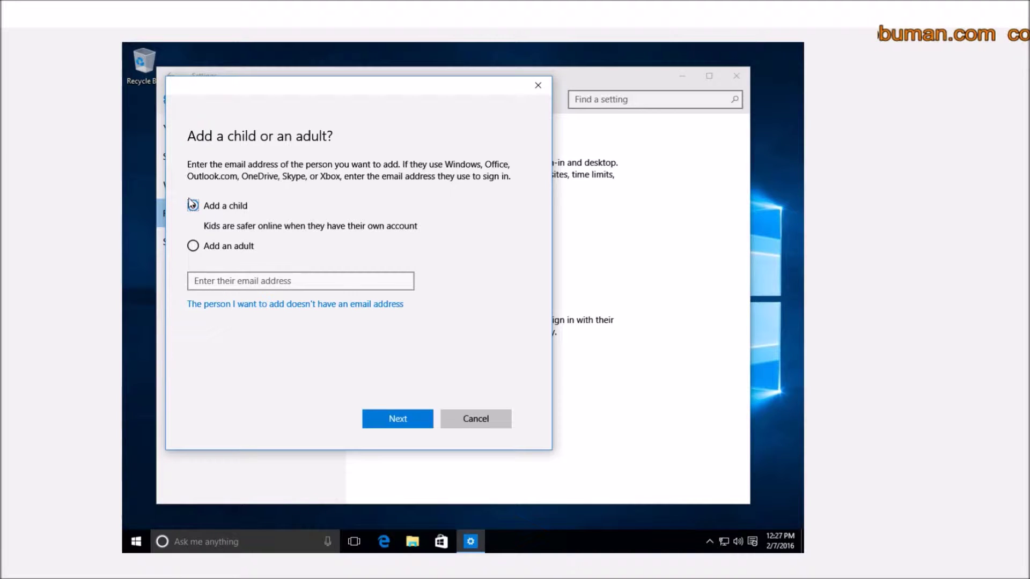
pyautogui.click(192, 244)
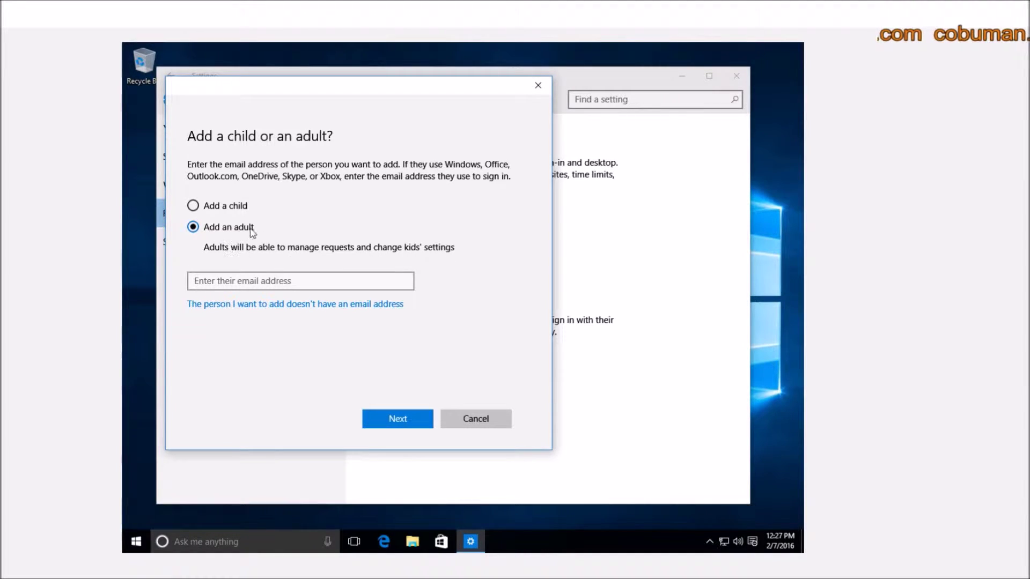
pyautogui.click(194, 206)
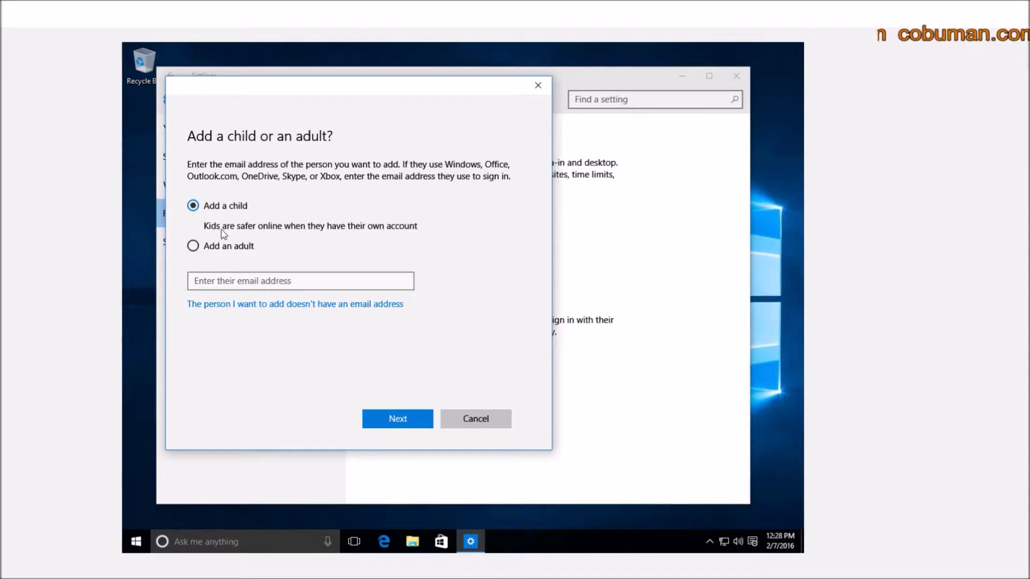
pyautogui.click(211, 244)
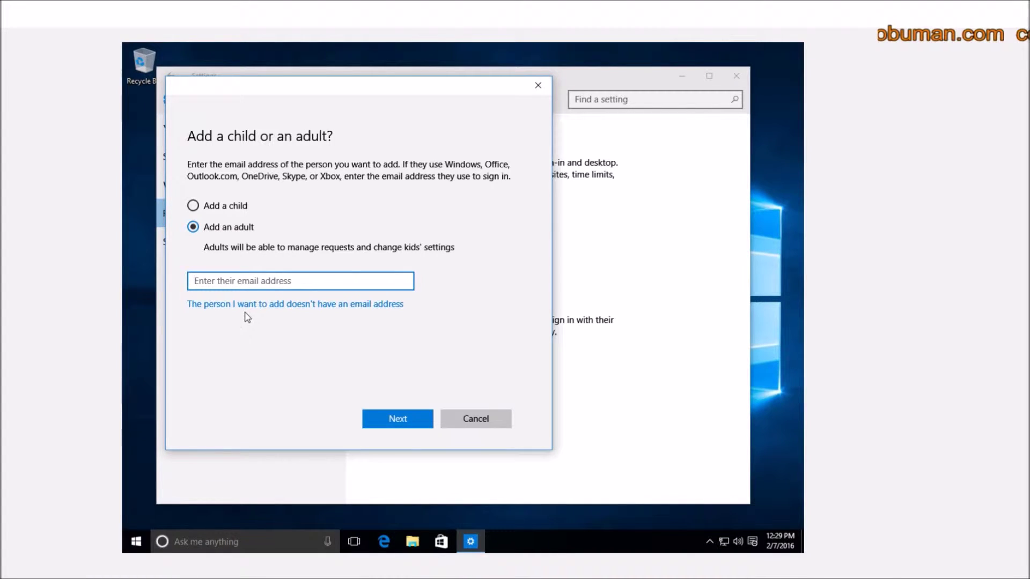
pyautogui.click(299, 305)
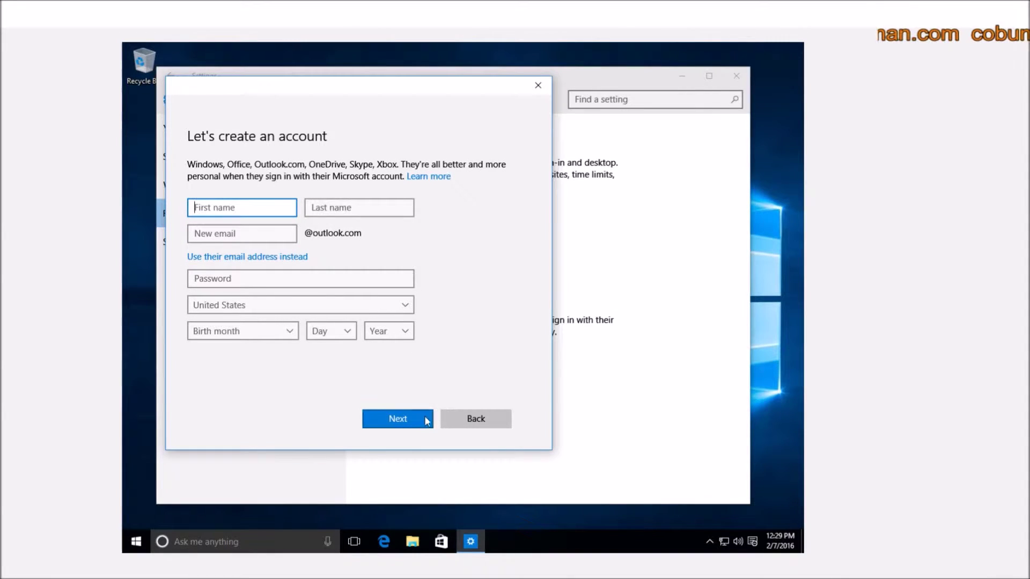
pyautogui.click(459, 419)
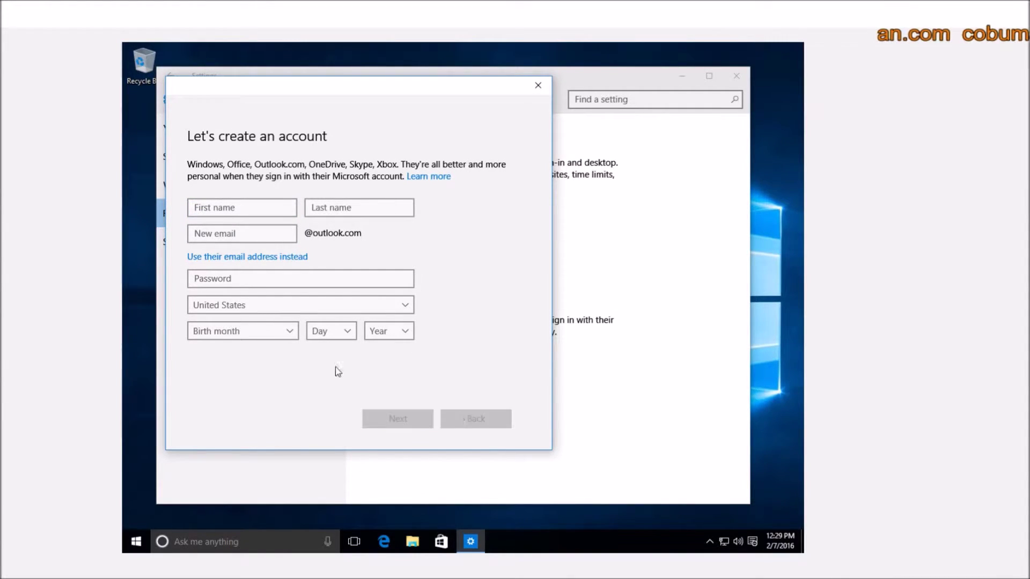
pyautogui.click(219, 229)
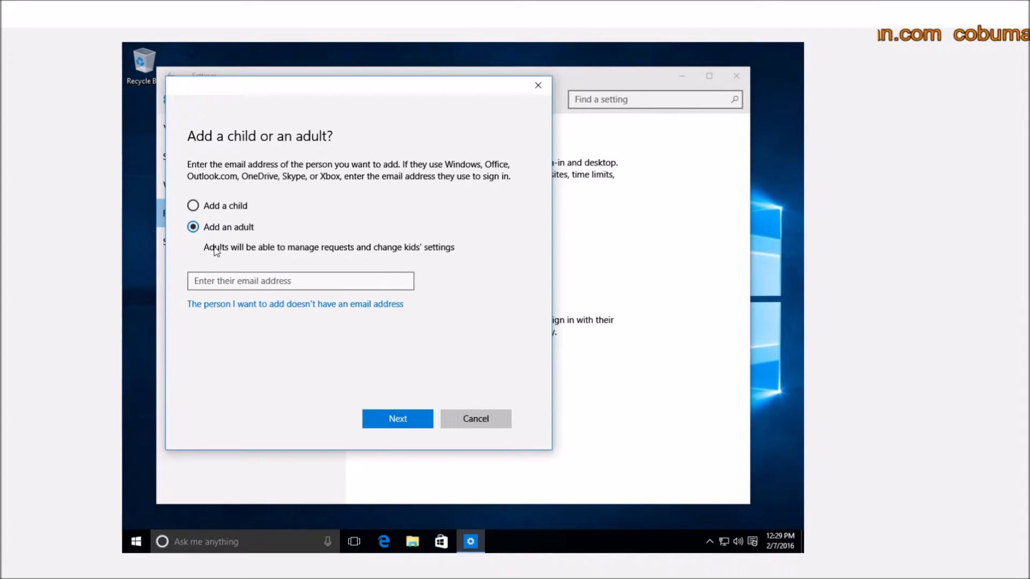
pyautogui.click(238, 276)
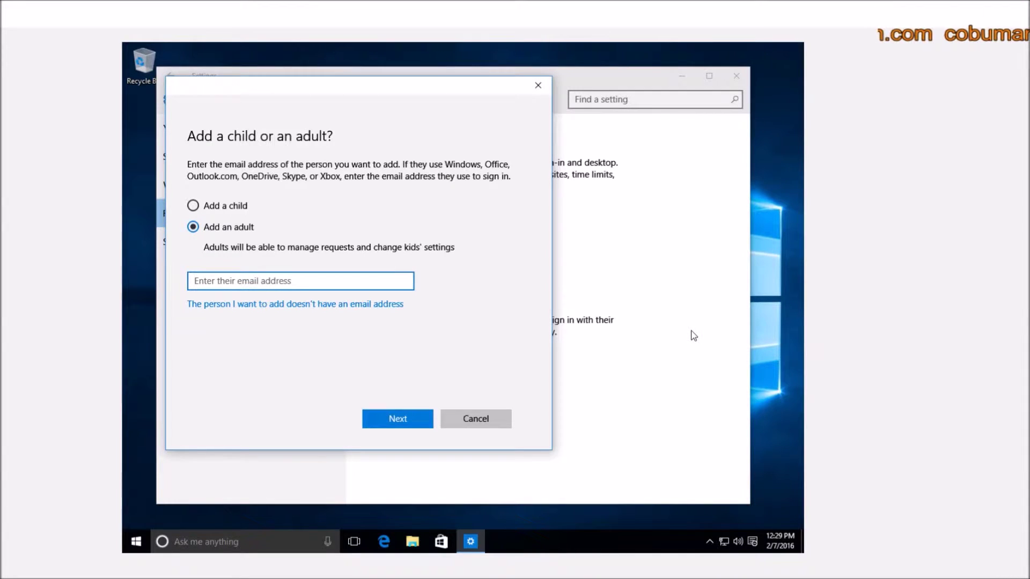
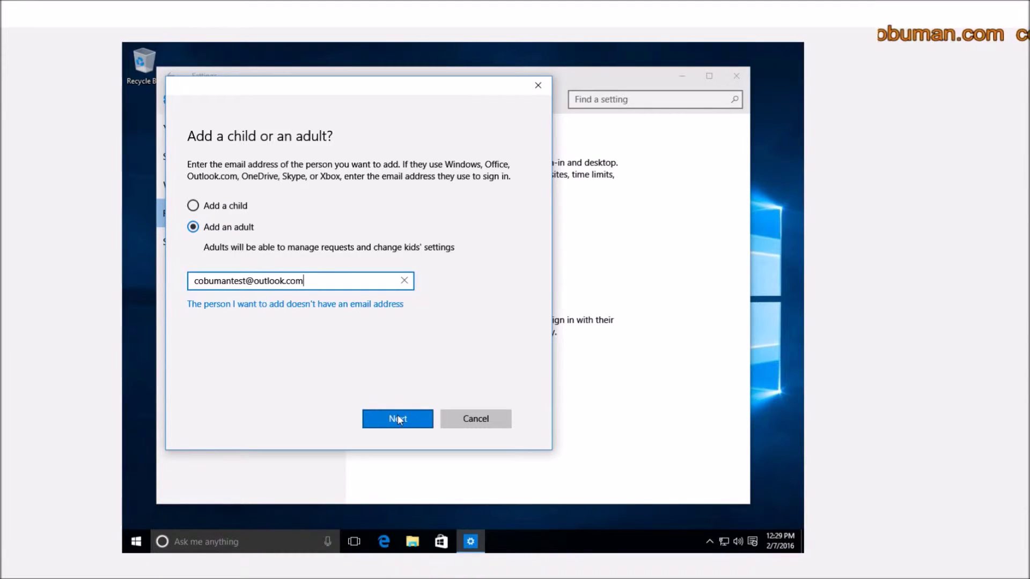
# - Enter the adult's Outlook.com e-mail address and continue to the confirmation
pyautogui.click(396, 417)
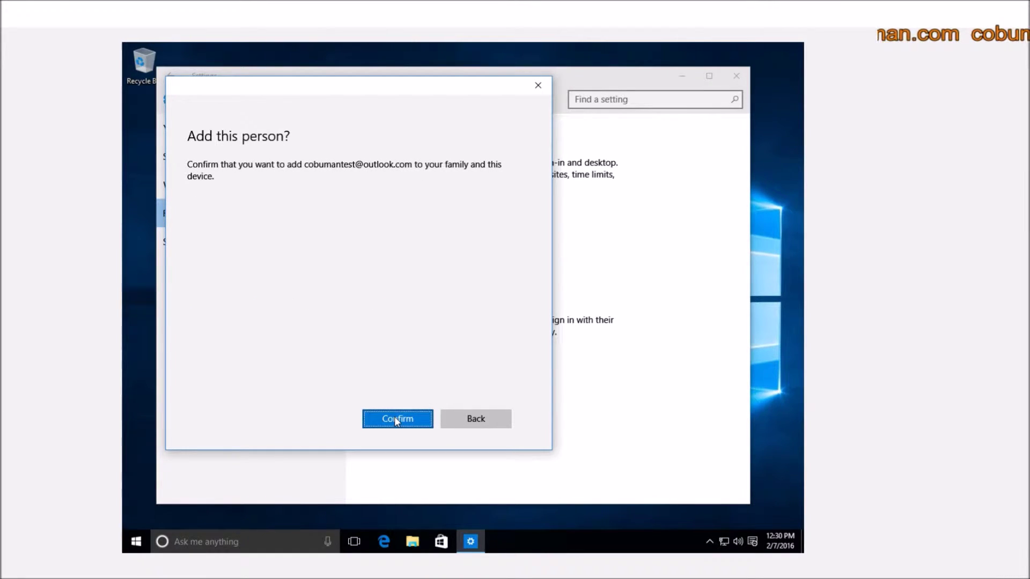
# - Confirm the adult's family invitation and close the Invitation sent notice
pyautogui.click(395, 417)
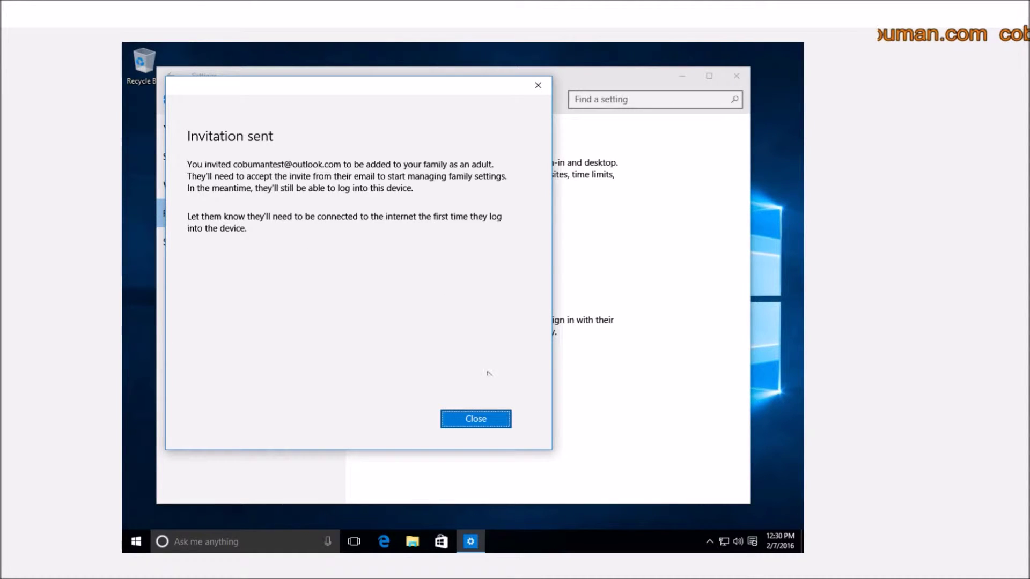
pyautogui.click(470, 421)
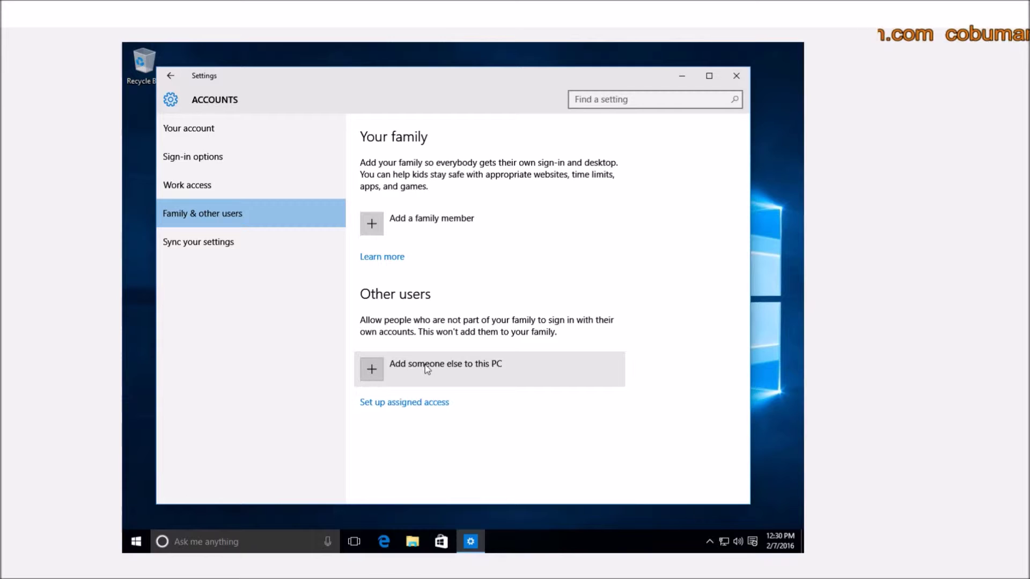
# - Choose Add someone else to this PC and indicate the person's sign-in information is unavailable
pyautogui.click(382, 370)
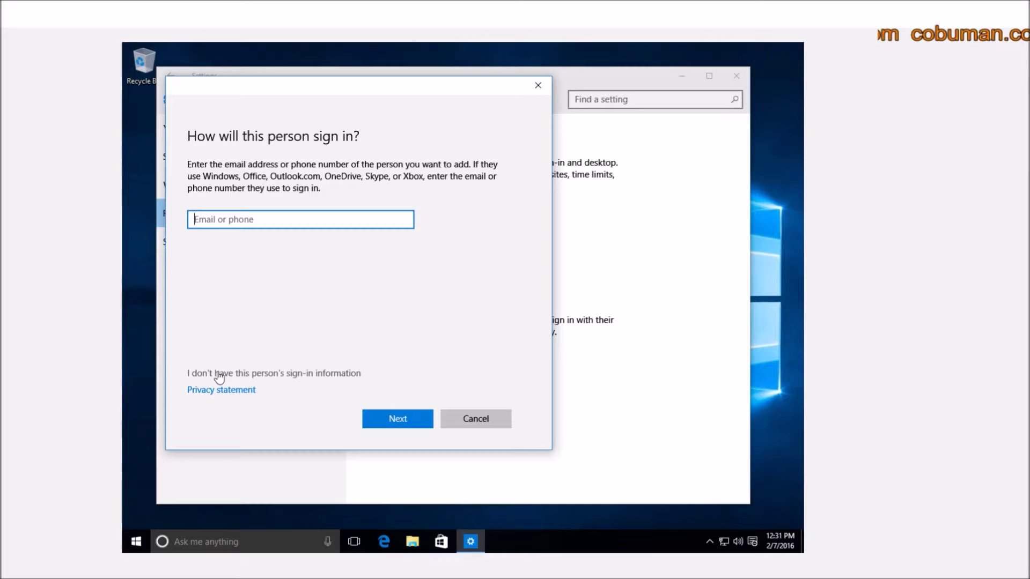
pyautogui.click(310, 374)
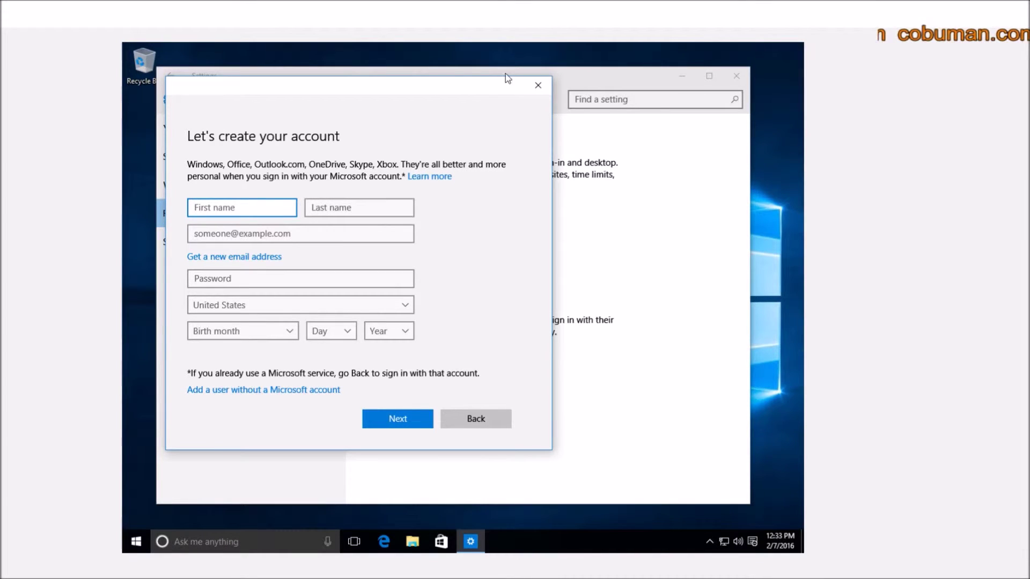
# - Reposition the Let's create your account form on screen
pyautogui.moveTo(486, 94); pyautogui.dragTo(586, 383)
pyautogui.moveTo(478, 370); pyautogui.dragTo(403, 68)
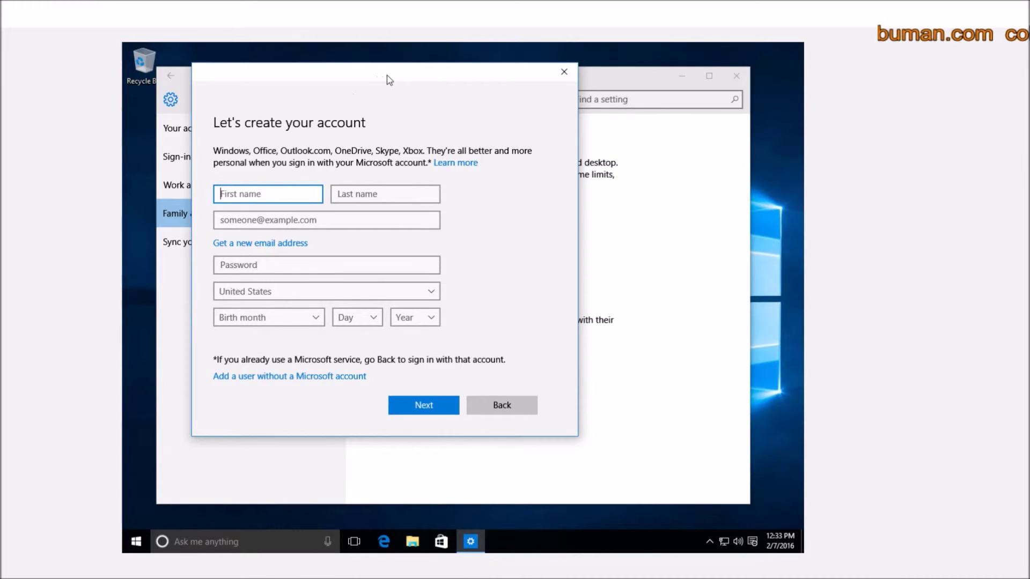
pyautogui.moveTo(387, 75); pyautogui.dragTo(333, 120)
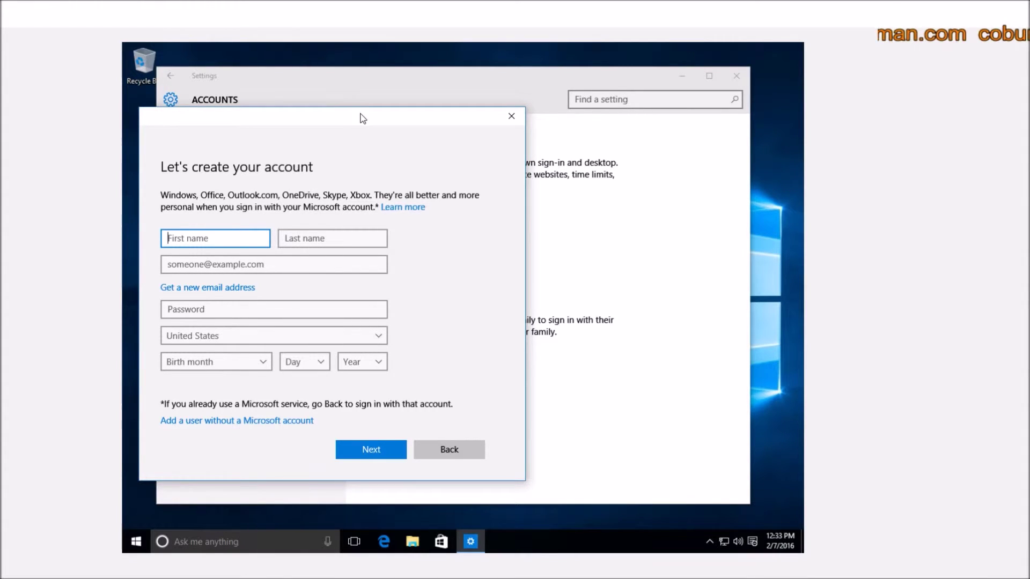
pyautogui.moveTo(367, 121); pyautogui.dragTo(360, 123)
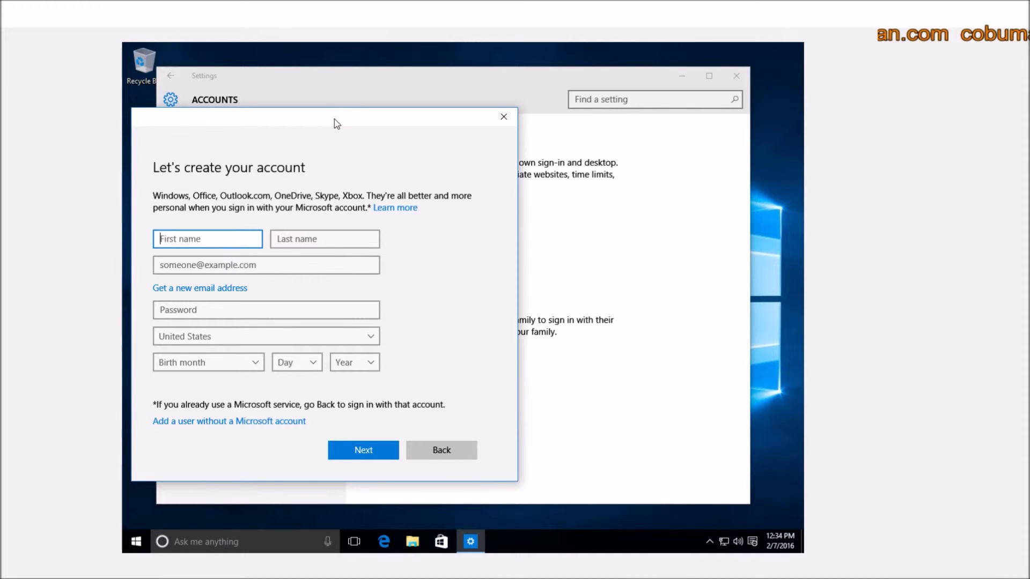
pyautogui.moveTo(332, 121); pyautogui.dragTo(339, 97)
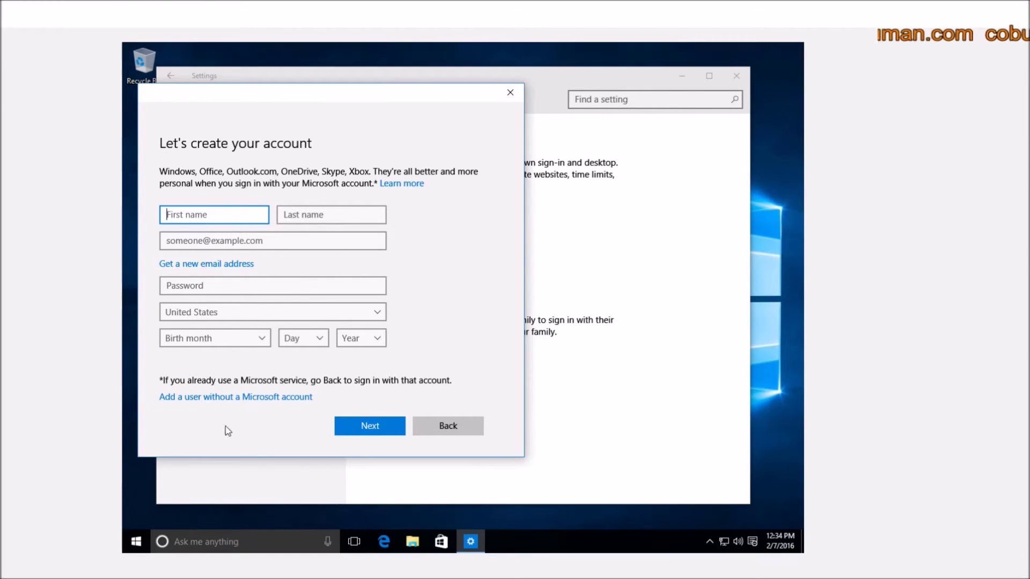
# - Choose to add a user without a Microsoft account and name it 'otheruser'
pyautogui.click(244, 399)
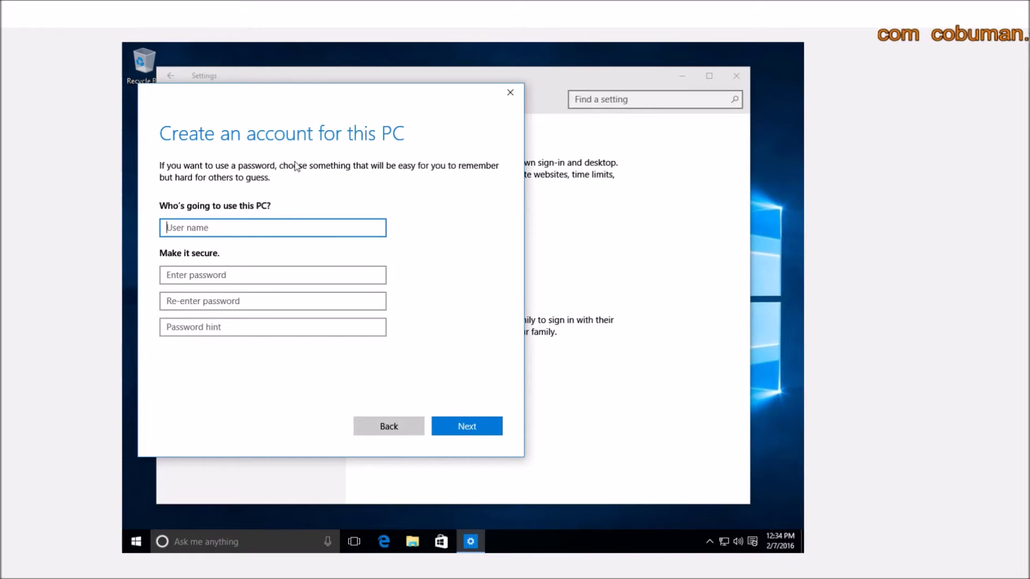
pyautogui.write('other ')
pyautogui.write('use')
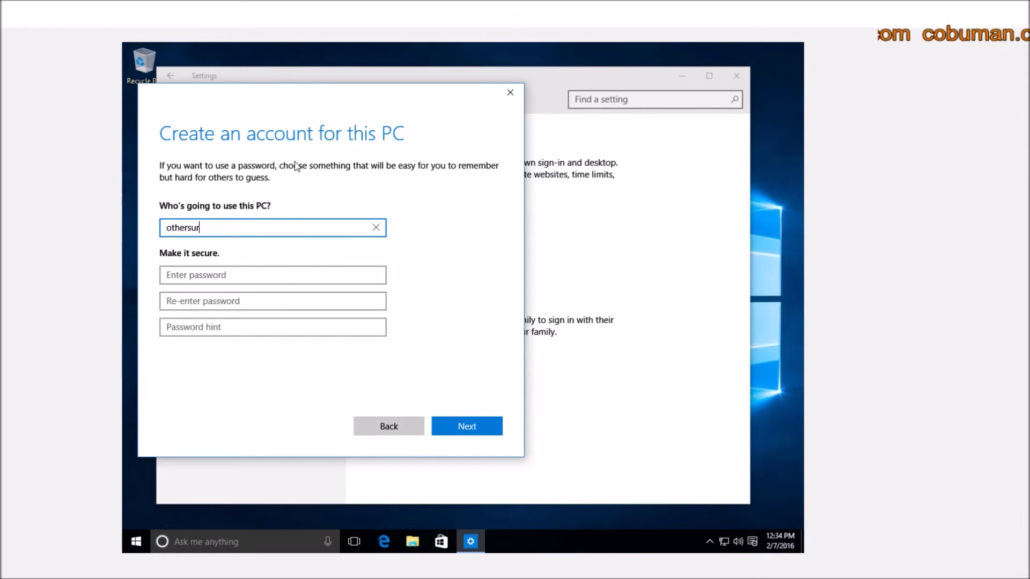
pyautogui.press('BackSpace')
pyautogui.press('BackSpace')
pyautogui.press('BackSpace')
pyautogui.write('user')
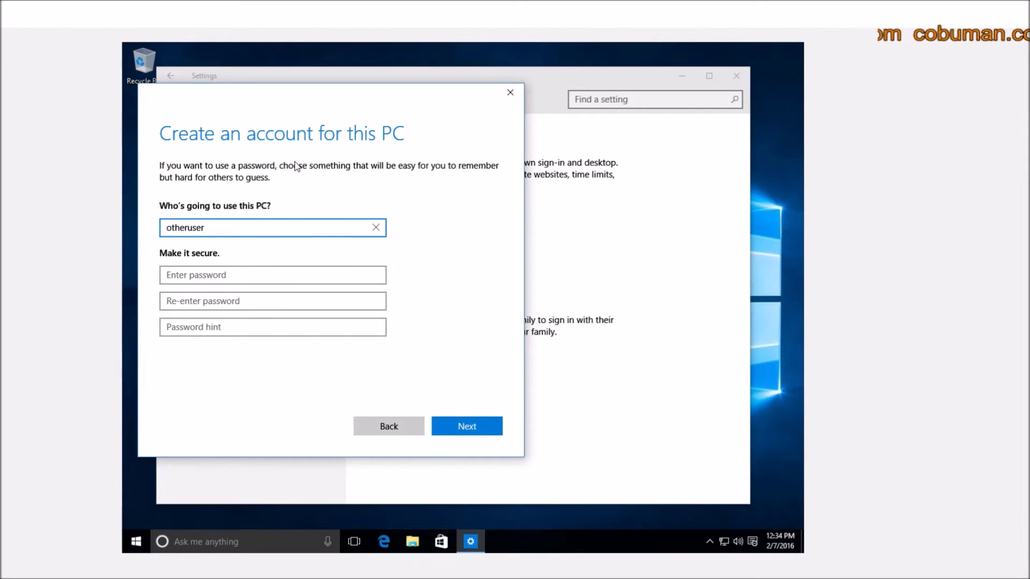
# - Enter the password twice with the hint 'your hint', then create the local account
pyautogui.click(320, 276)
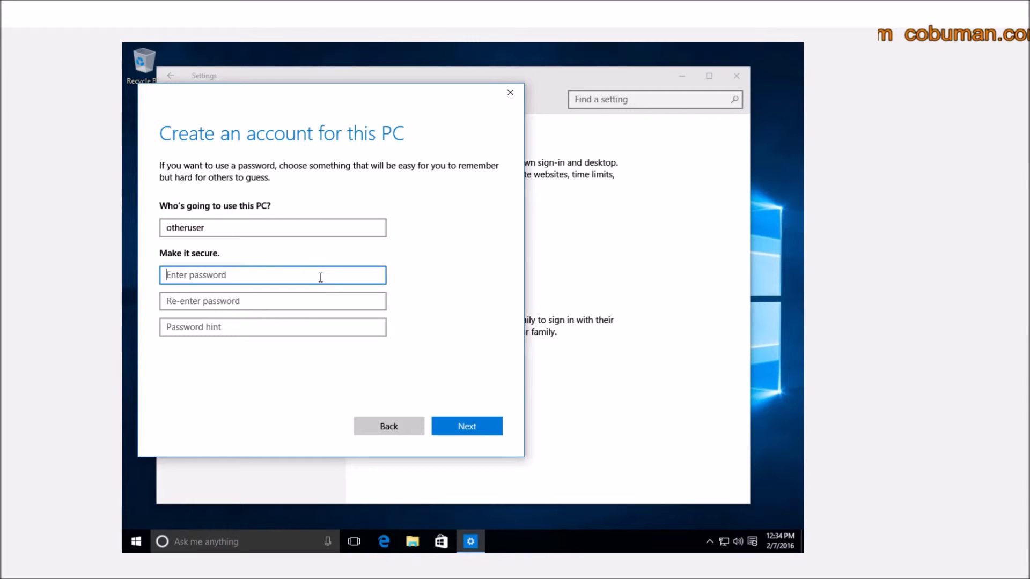
pyautogui.write('••')
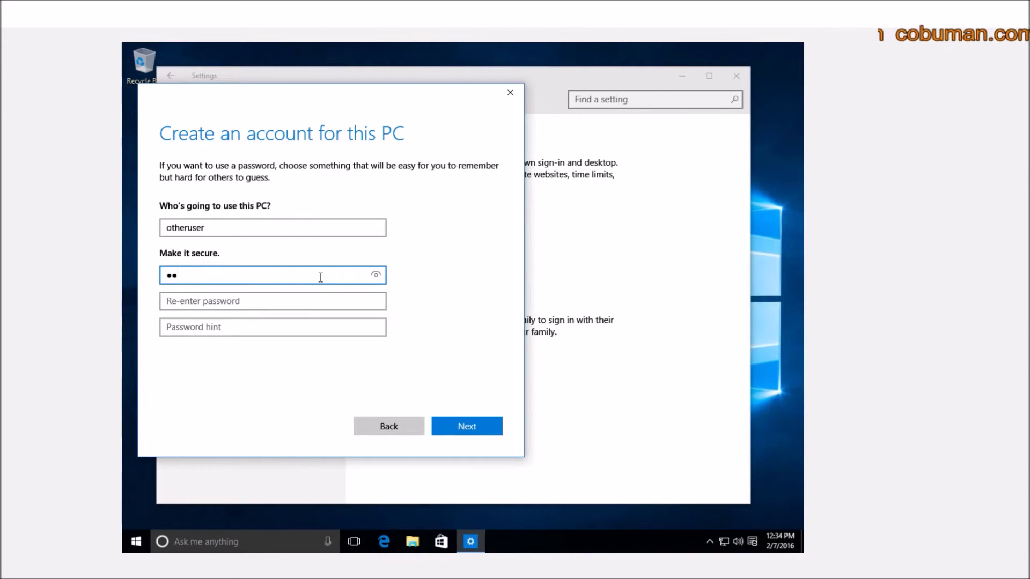
pyautogui.press('BackSpace')
pyautogui.write('•••••')
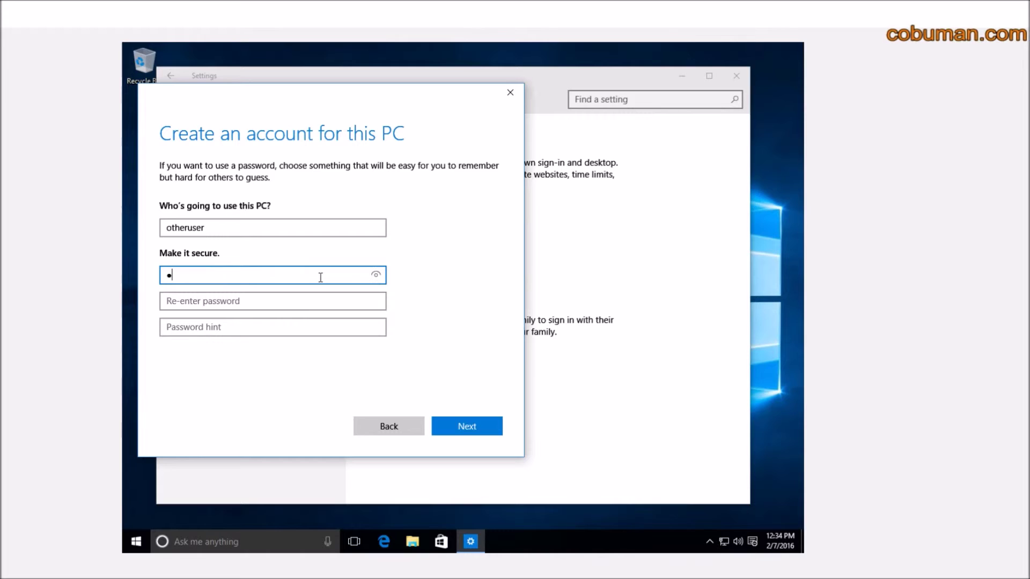
pyautogui.write('•')
pyautogui.press('Tab')
pyautogui.write('•••••')
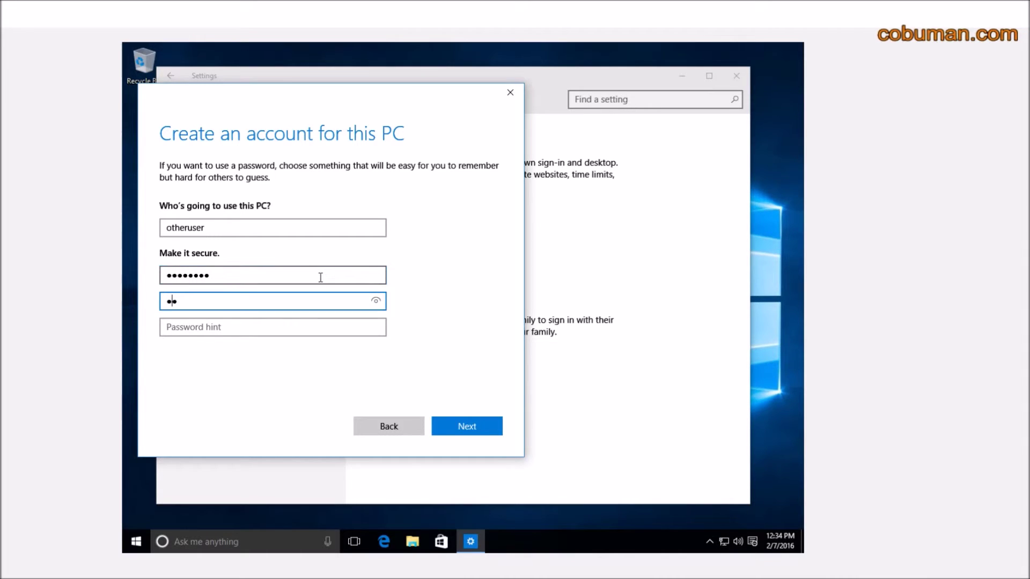
pyautogui.press('Tab')
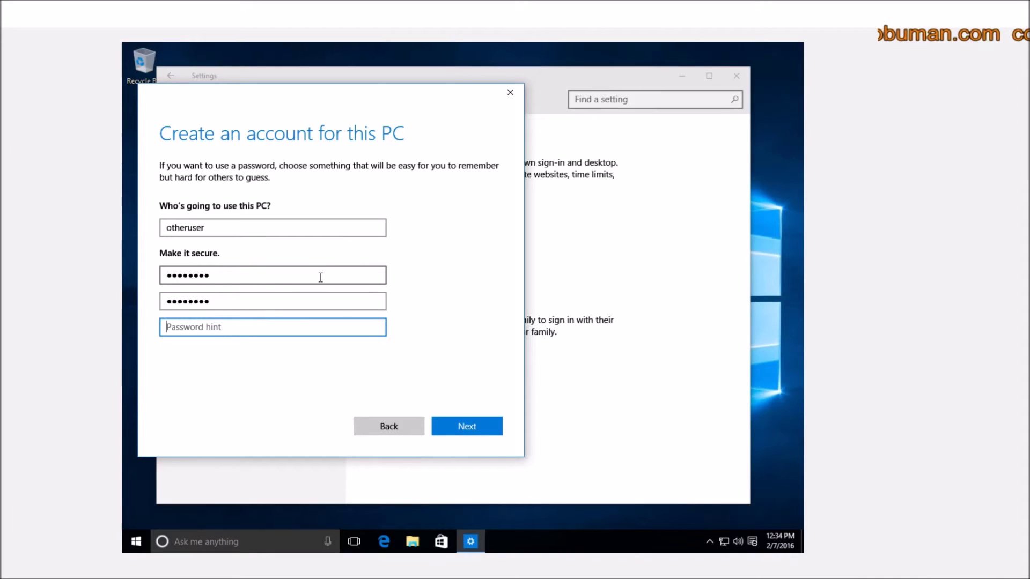
pyautogui.write('your h')
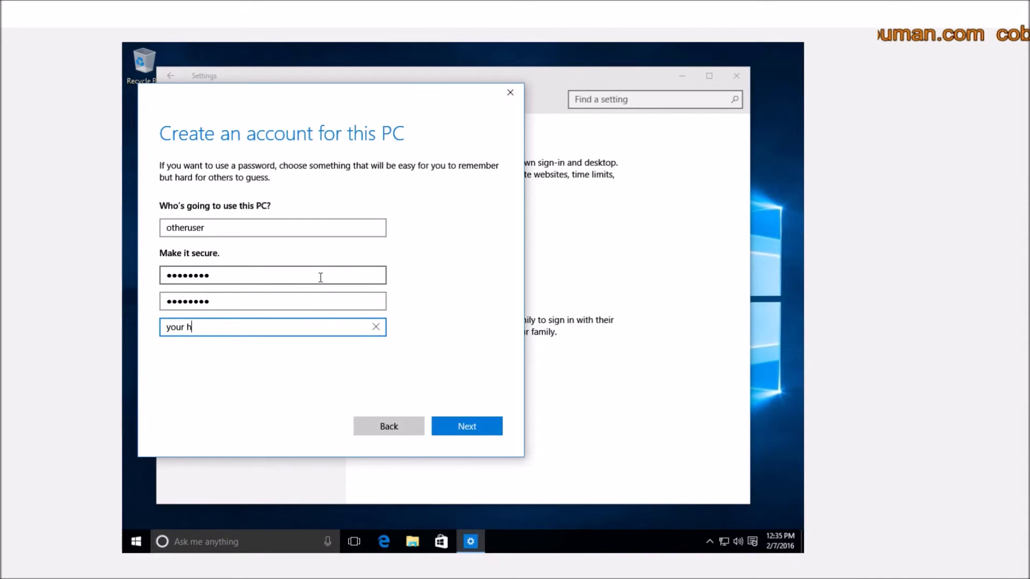
pyautogui.press('BackSpace')
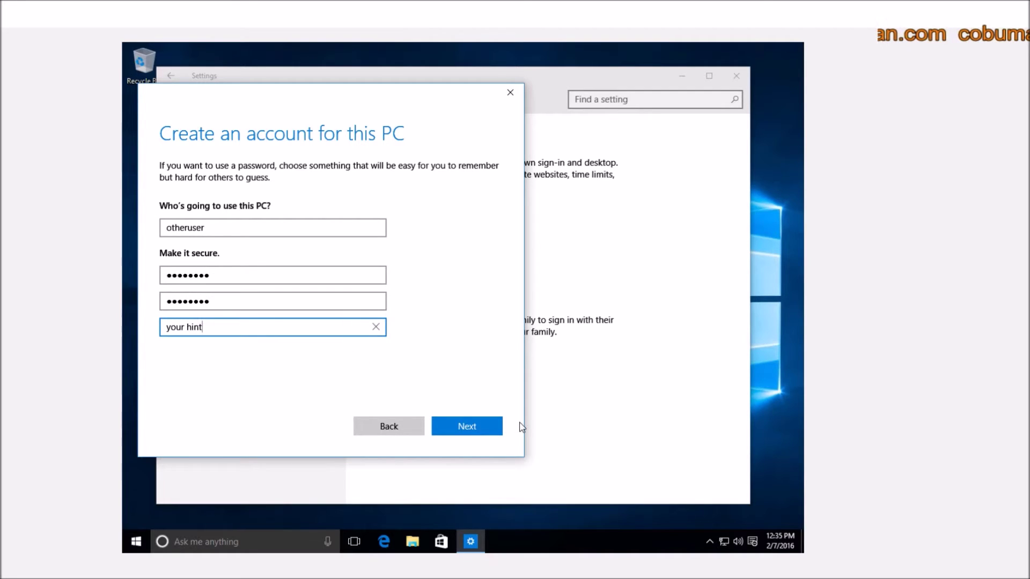
pyautogui.click(476, 430)
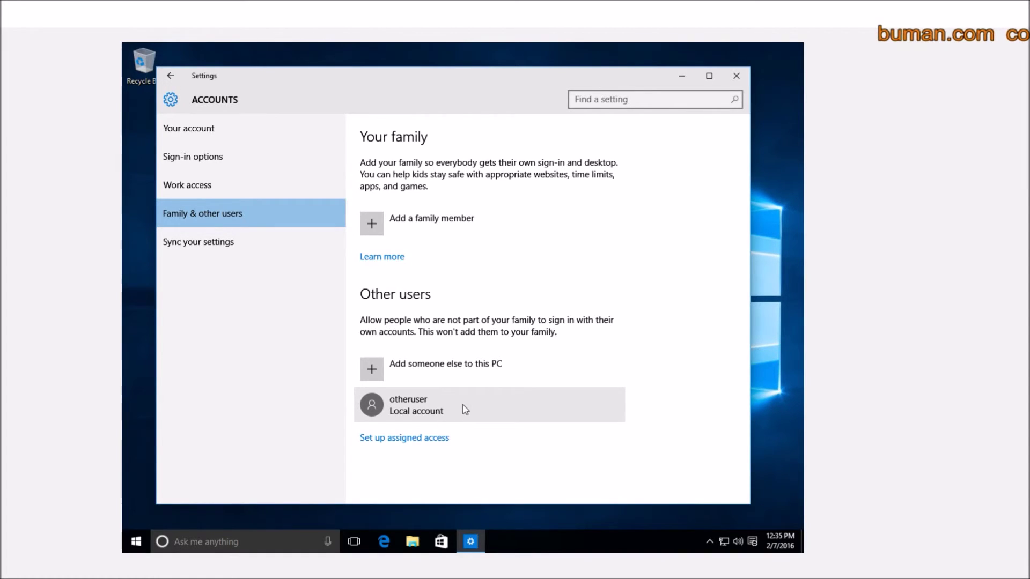
# - Close Settings and sign out of the current account from the Start menu
pyautogui.click(736, 76)
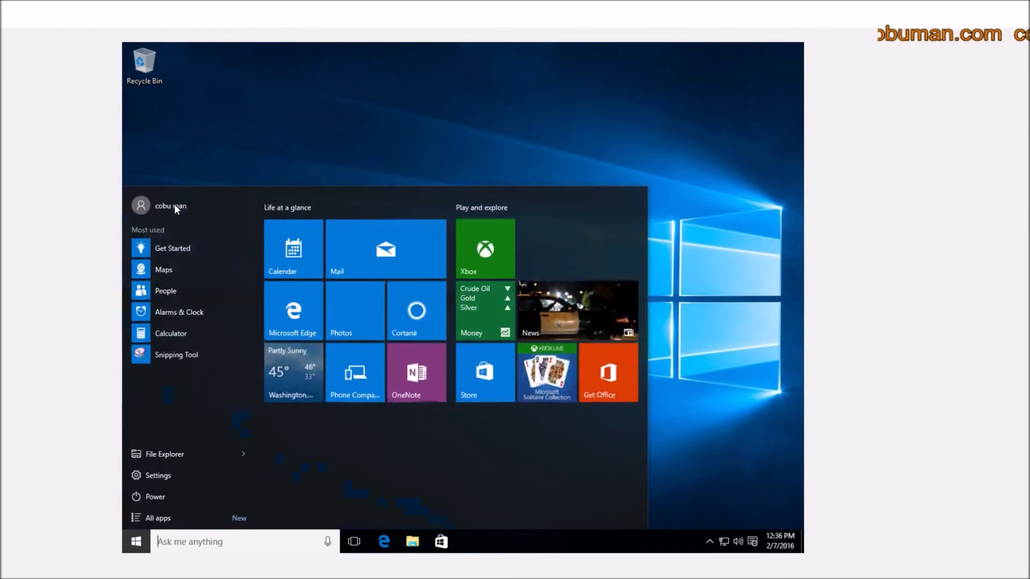
pyautogui.click(146, 201)
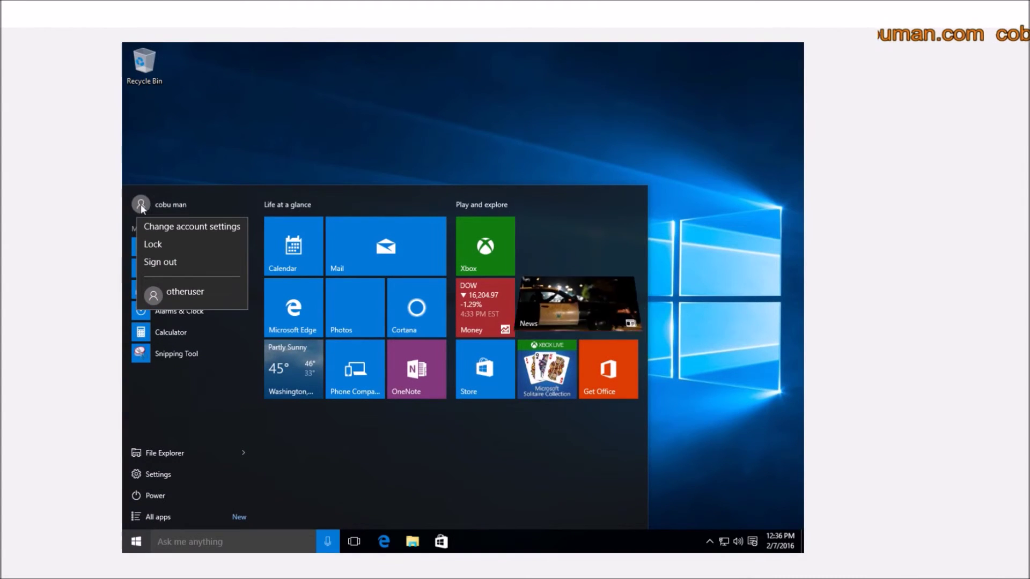
pyautogui.click(161, 262)
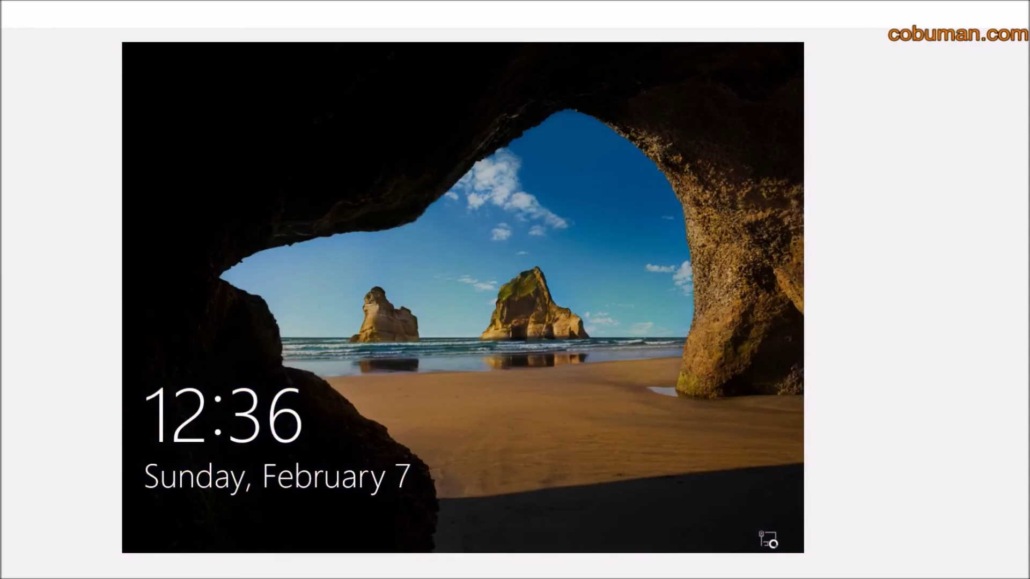
# - Dismiss the lock screen and select the otheruser account tile for sign-in
pyautogui.click(490, 314)
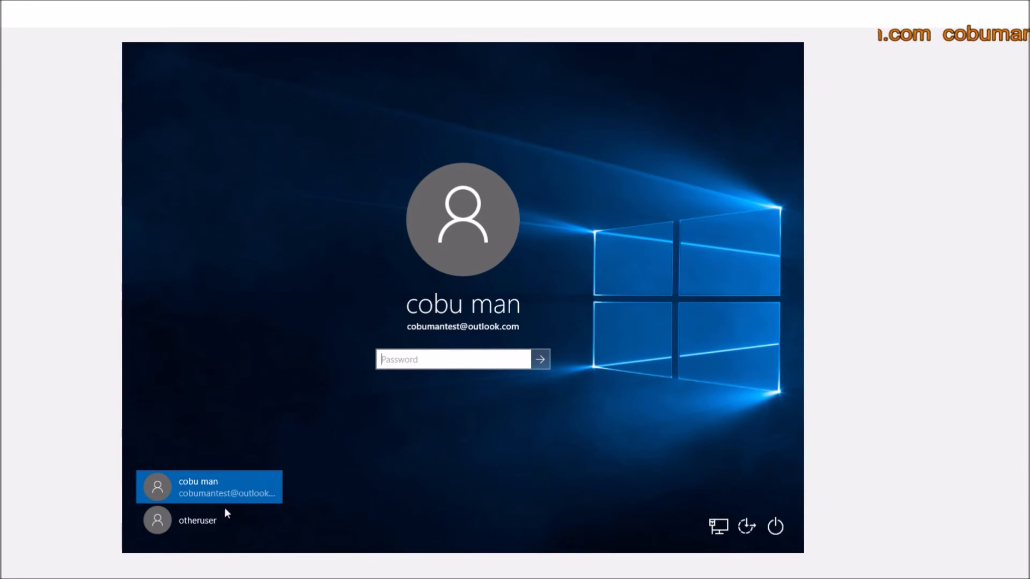
pyautogui.click(193, 522)
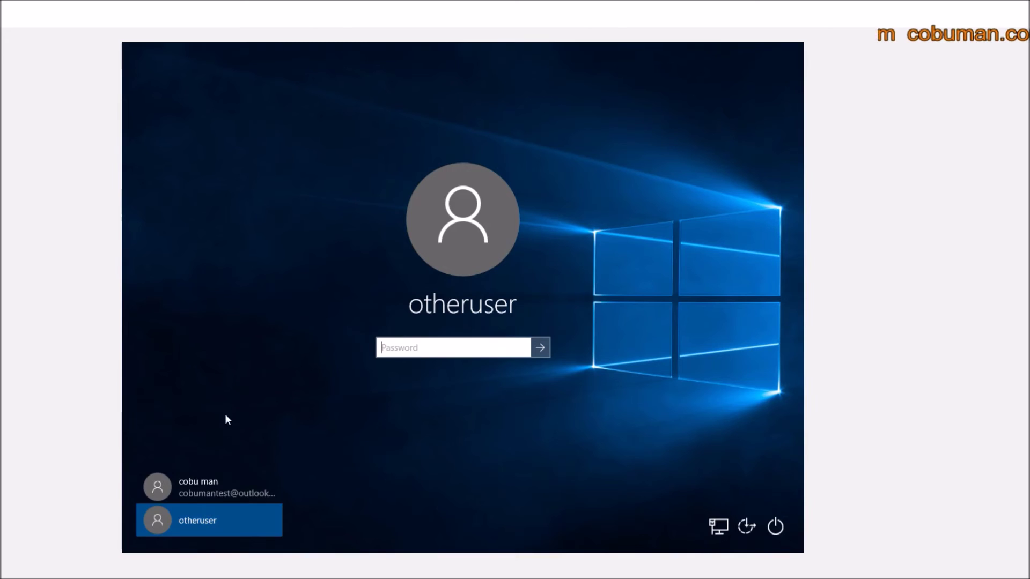
pyautogui.click(211, 523)
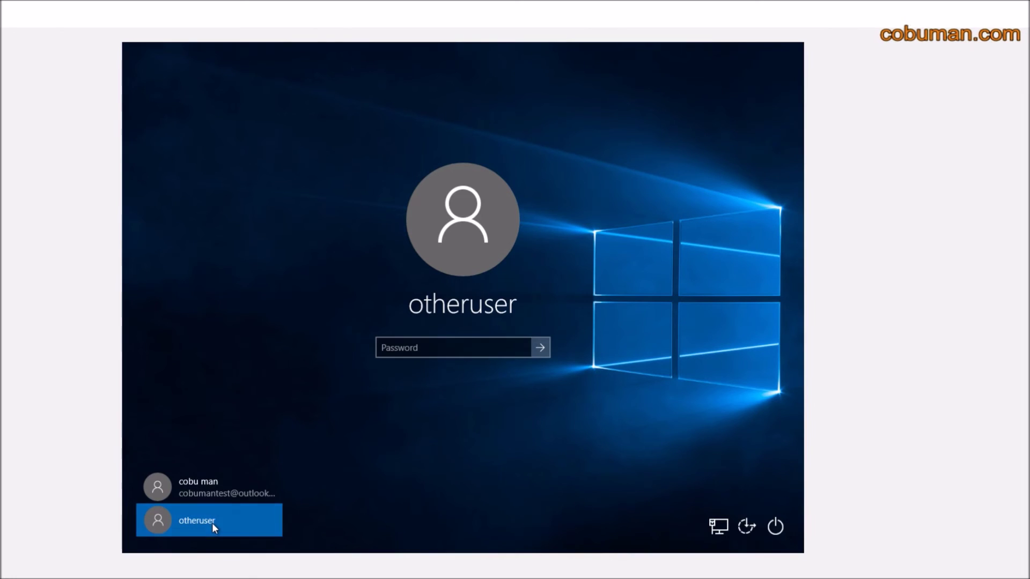
pyautogui.click(454, 346)
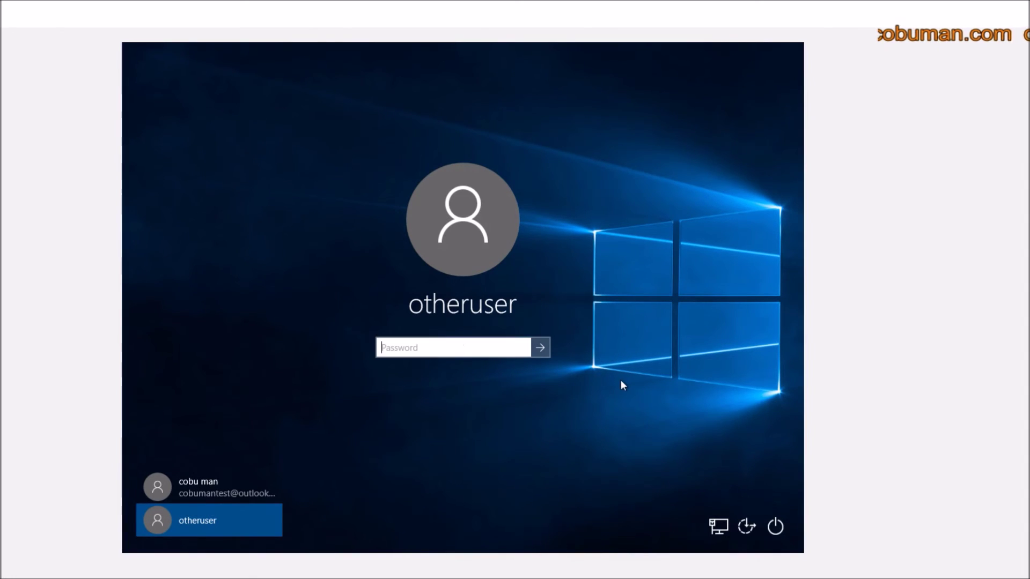
# - Enter the otheruser account's password and sign in
pyautogui.write('password')
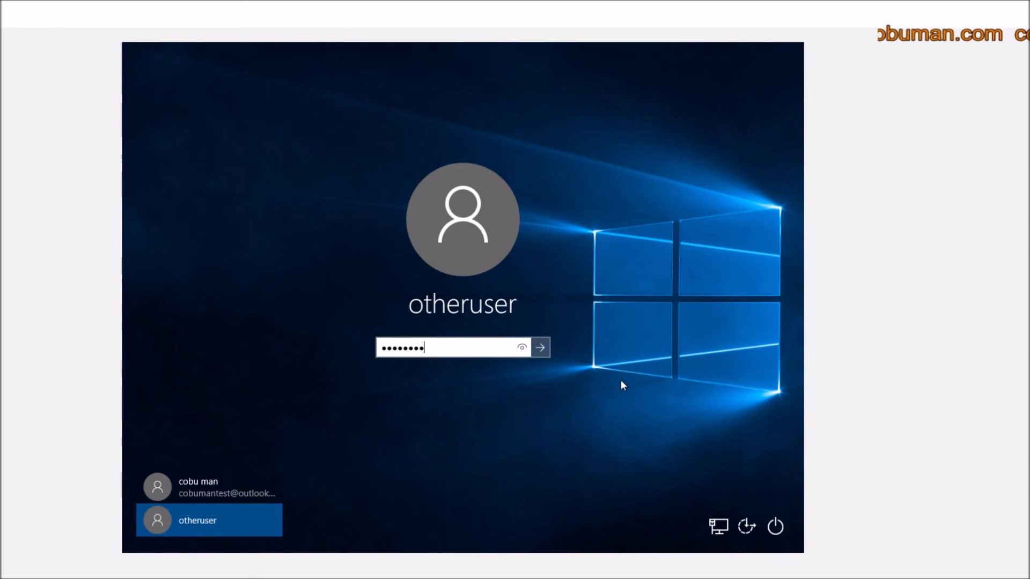
pyautogui.press('Return')
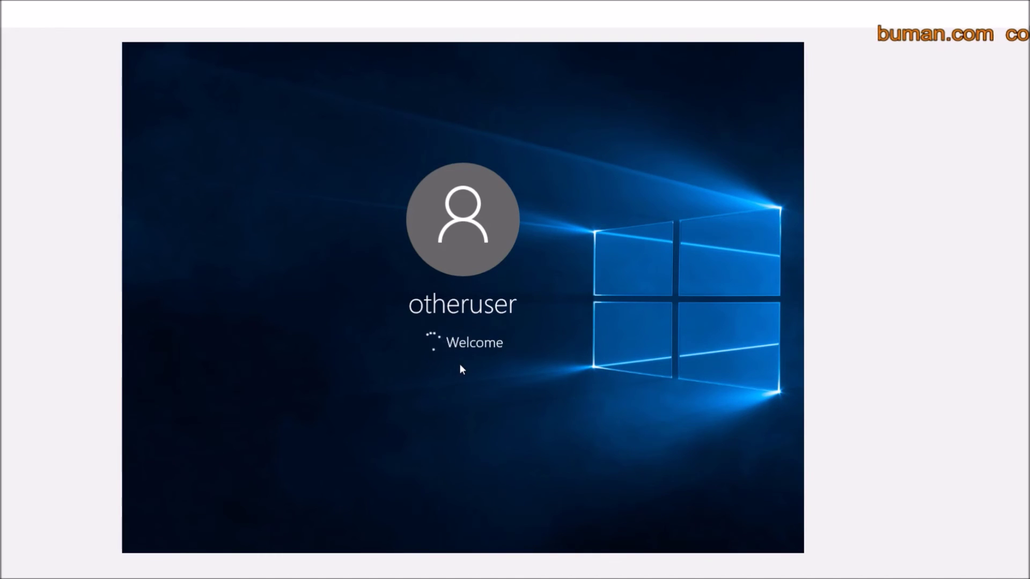